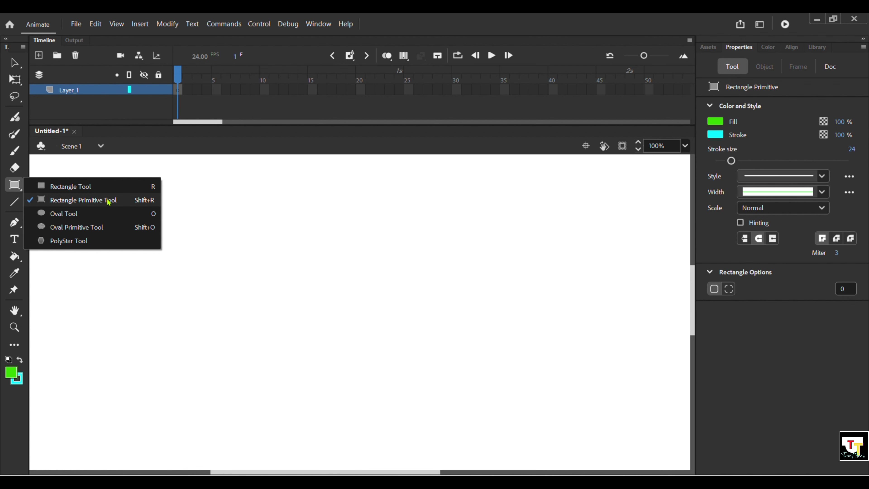
Step: Draw a rectangle primitive on the stage, sized 583 wide by 327 high and positioned at X 482, Y 251
click(108, 201)
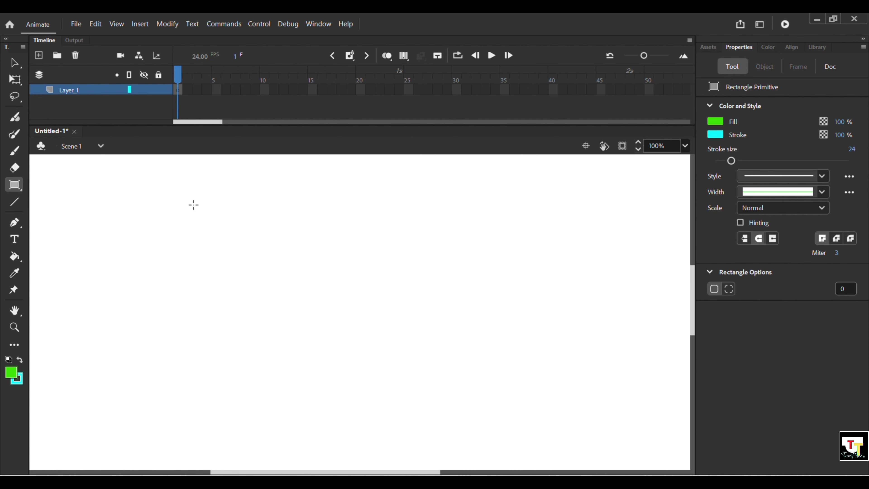
mouse_move(192, 203)
mouse_down()
mouse_move(257, 249)
mouse_move(409, 323)
mouse_move(484, 399)
mouse_move(511, 405)
mouse_up()
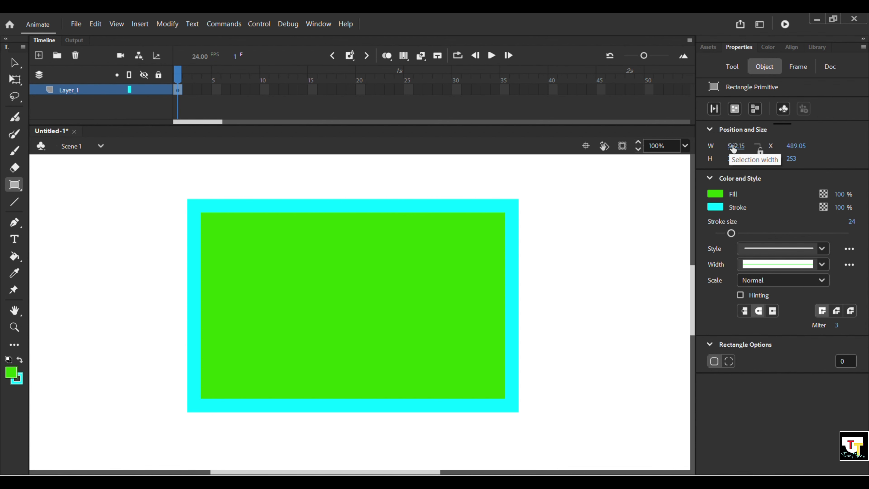
mouse_move(738, 145)
mouse_down()
mouse_move(795, 144)
mouse_move(747, 145)
mouse_up()
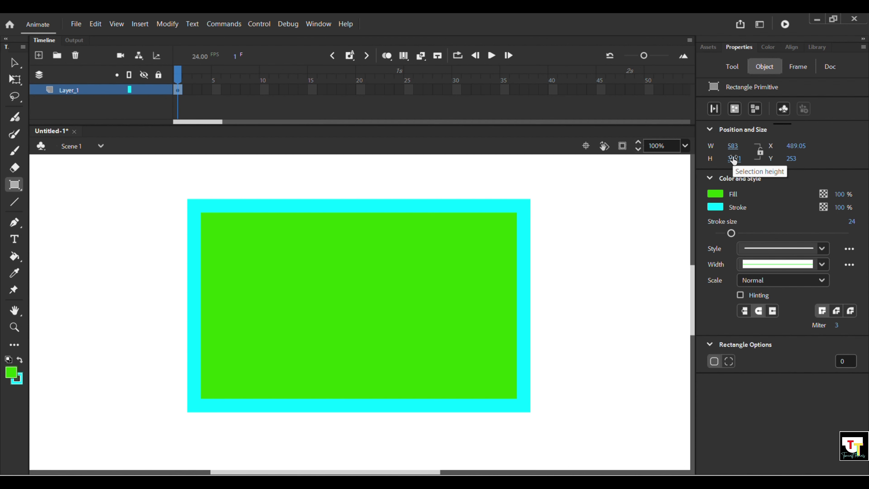
mouse_move(733, 159)
mouse_down()
mouse_move(777, 160)
mouse_move(730, 168)
mouse_up()
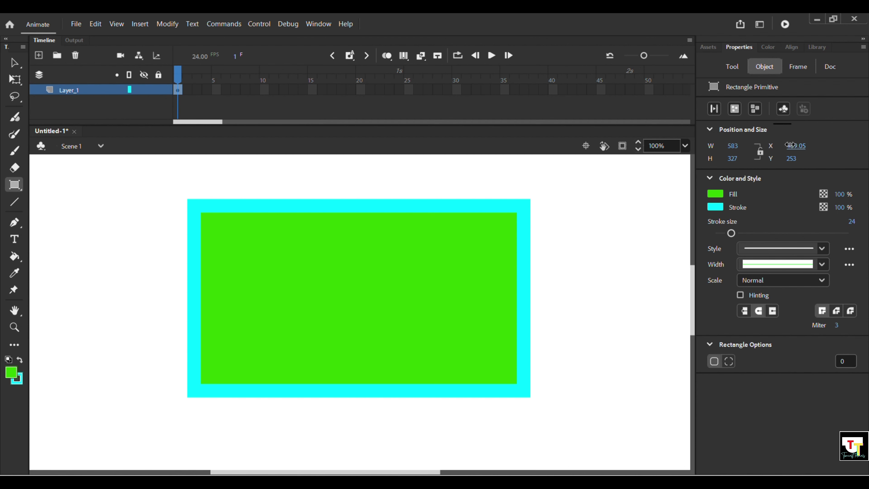
mouse_move(792, 144)
mouse_down()
mouse_move(847, 142)
mouse_move(791, 147)
mouse_up()
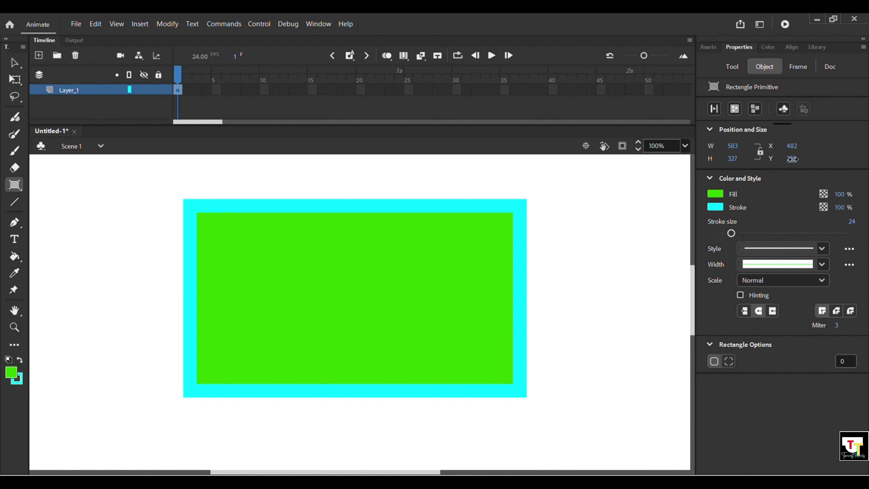
mouse_move(792, 159)
mouse_down()
mouse_move(846, 160)
mouse_move(795, 160)
mouse_up()
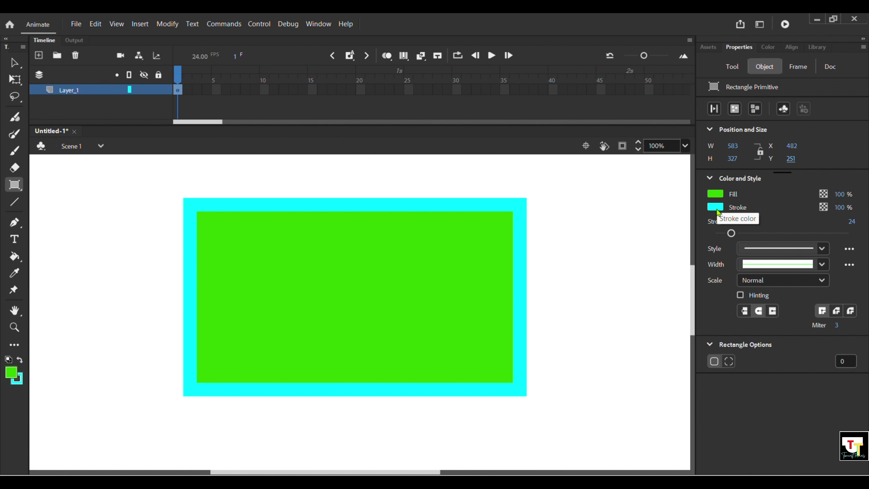
Step: Change the rectangle's fill color to blue-violet and its stroke color to red
click(717, 198)
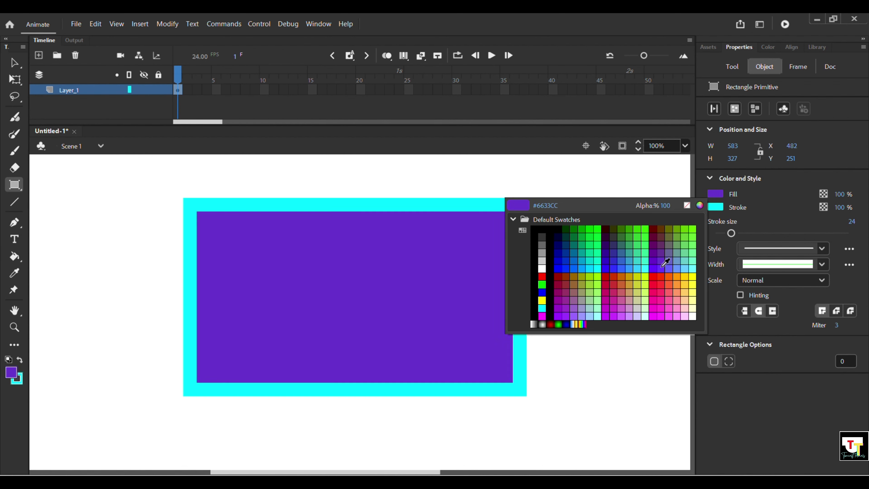
click(653, 269)
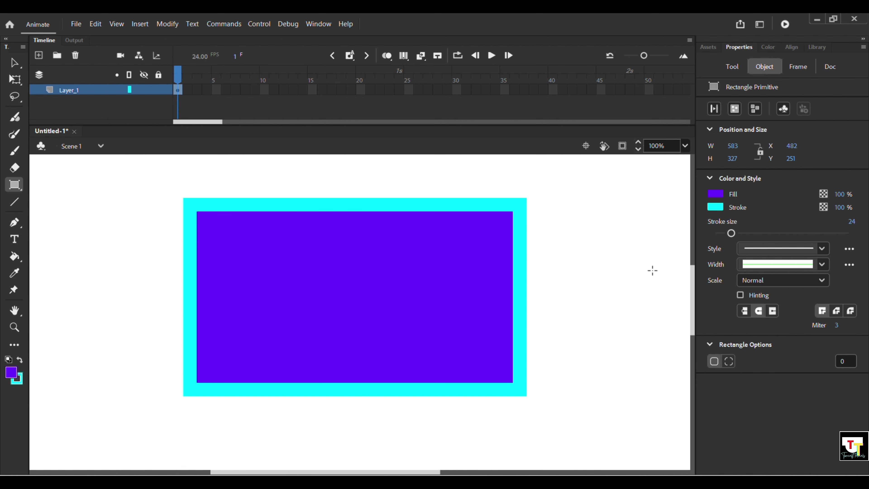
click(715, 207)
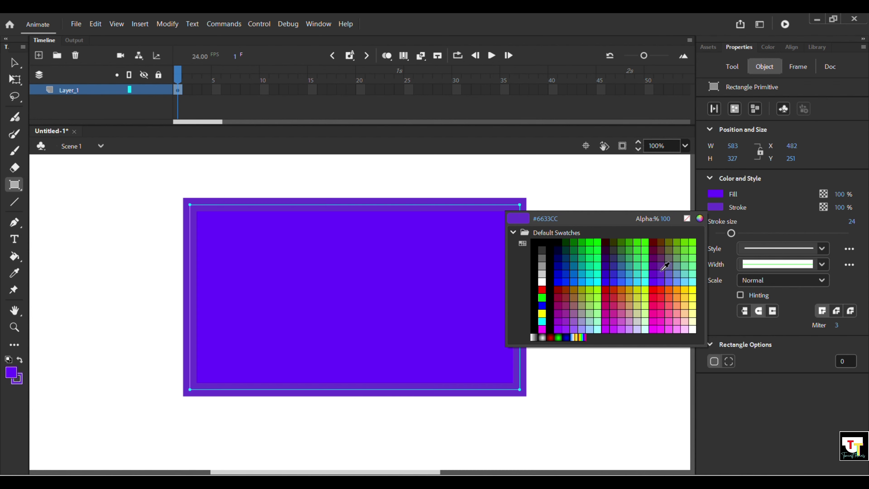
click(654, 289)
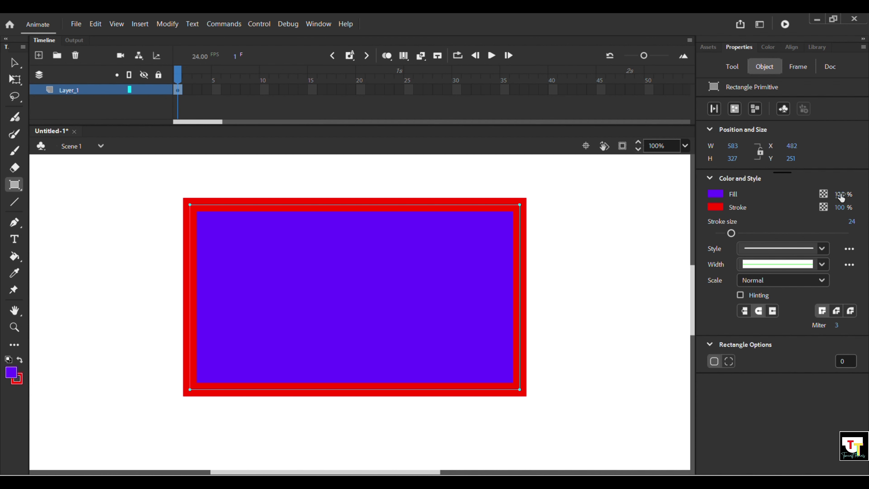
Step: Try the rectangle's fill opacity at 0%, restore it to 100%, and keep the stroke opacity at 100%
drag(840, 195, 782, 207)
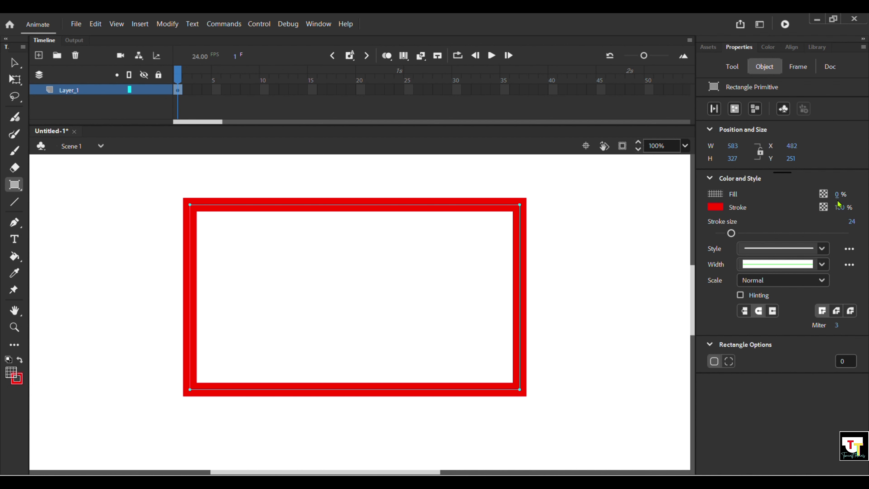
mouse_move(836, 194)
mouse_down()
mouse_move(860, 200)
mouse_move(839, 197)
mouse_move(834, 184)
mouse_up()
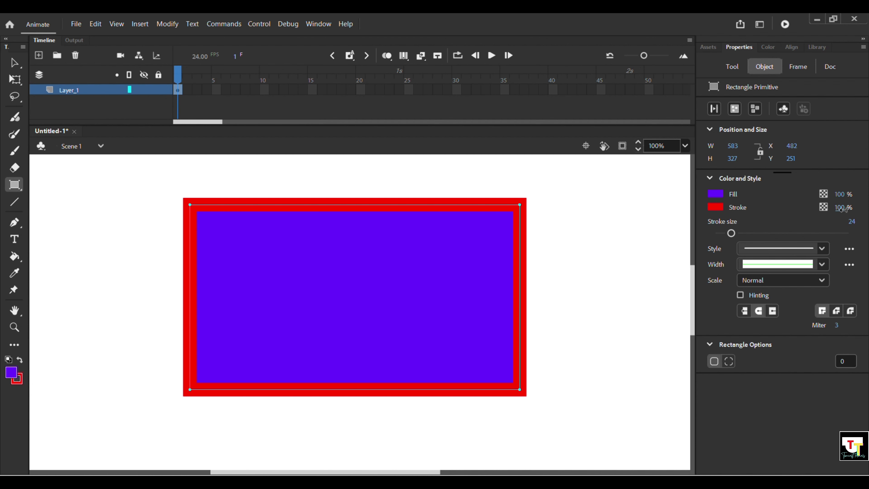
mouse_move(841, 209)
mouse_down()
mouse_move(798, 215)
mouse_move(866, 203)
mouse_up()
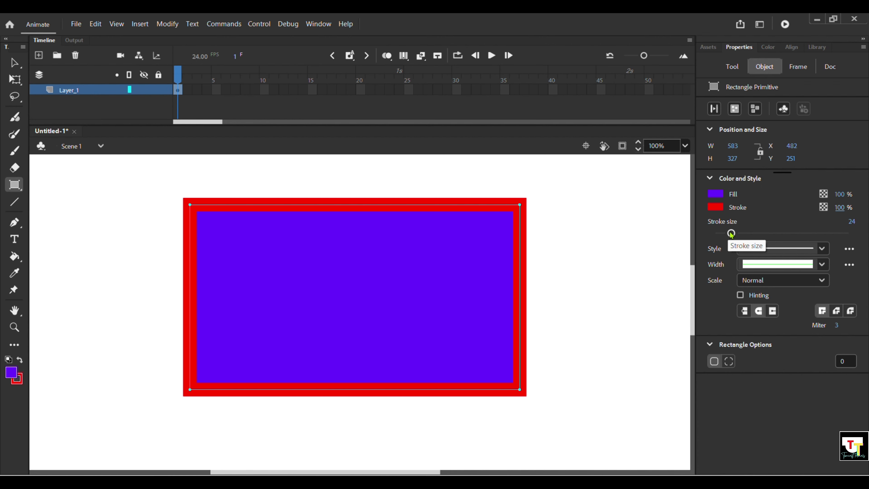
Step: Set the rectangle's stroke size to 19 and try the dotted stroke style
mouse_move(731, 233)
mouse_down()
mouse_move(830, 236)
mouse_move(717, 258)
mouse_move(727, 257)
mouse_up()
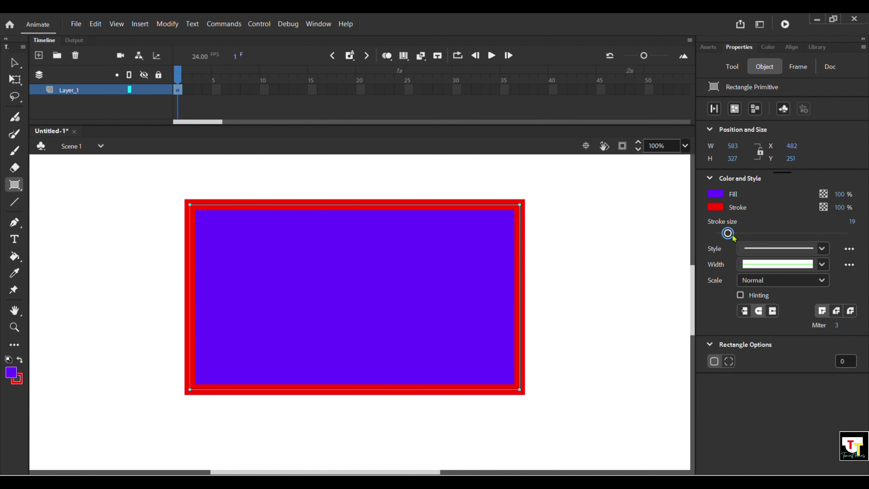
click(826, 249)
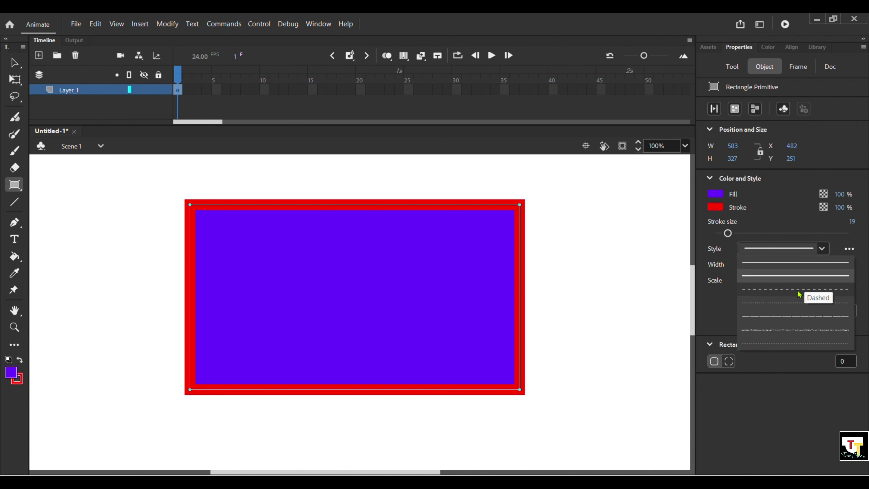
click(792, 303)
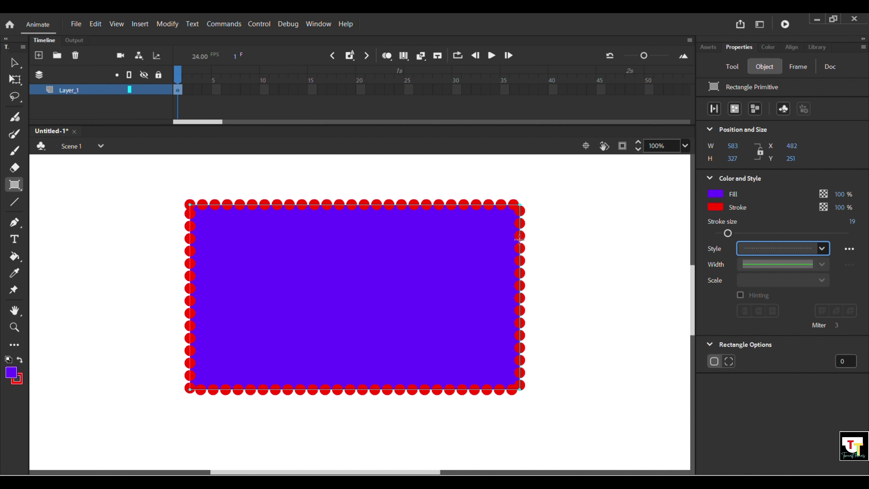
Step: Try the dashed style on the rectangle's outline with a stroke size of 4
click(821, 248)
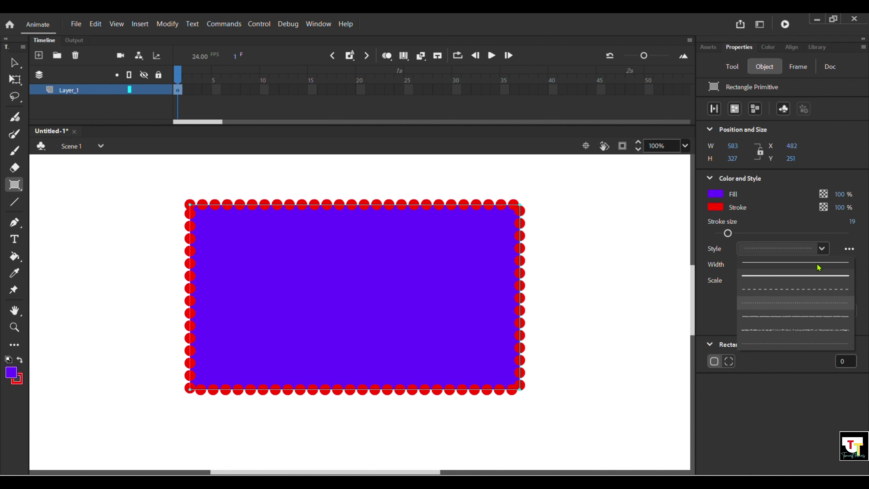
click(772, 274)
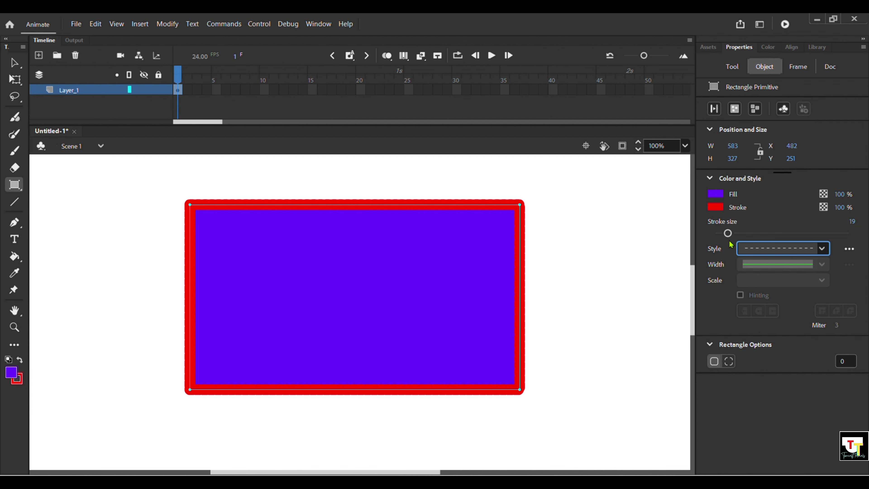
mouse_move(728, 233)
mouse_down()
mouse_move(705, 238)
mouse_move(718, 236)
mouse_up()
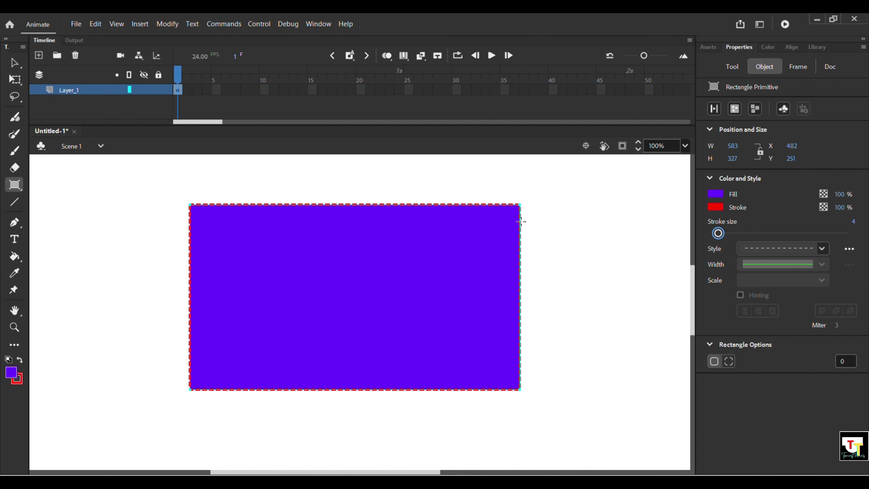
scroll(397, 205, up, 2)
scroll(397, 205, up, 2)
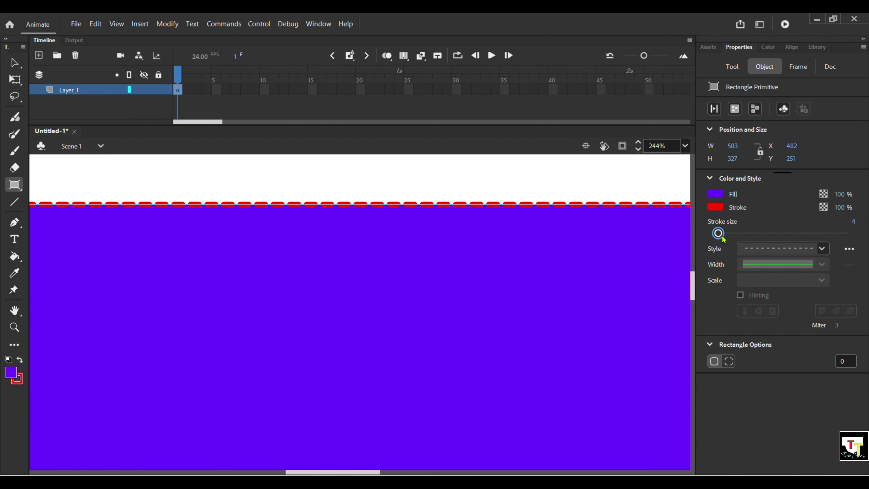
Step: Set the rectangle's stroke size to 27 and return its stroke style to solid
mouse_move(718, 234)
mouse_down()
mouse_move(766, 234)
mouse_move(744, 234)
mouse_up()
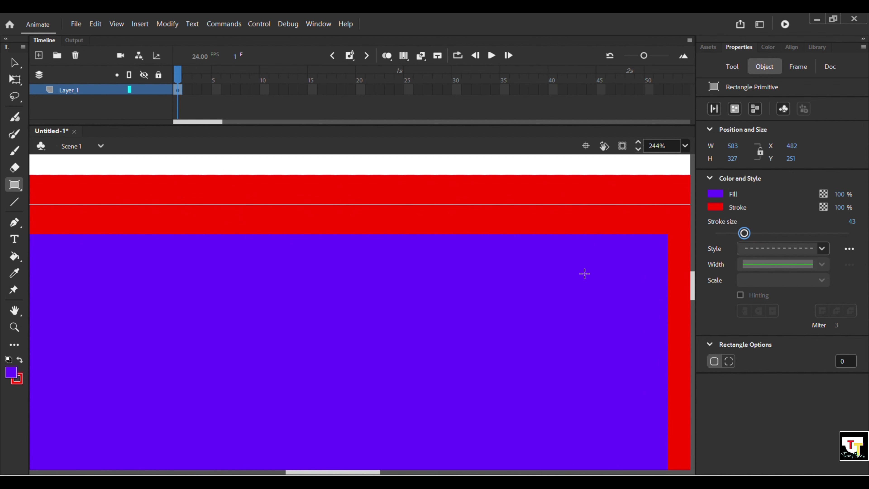
scroll(524, 279, down, 3)
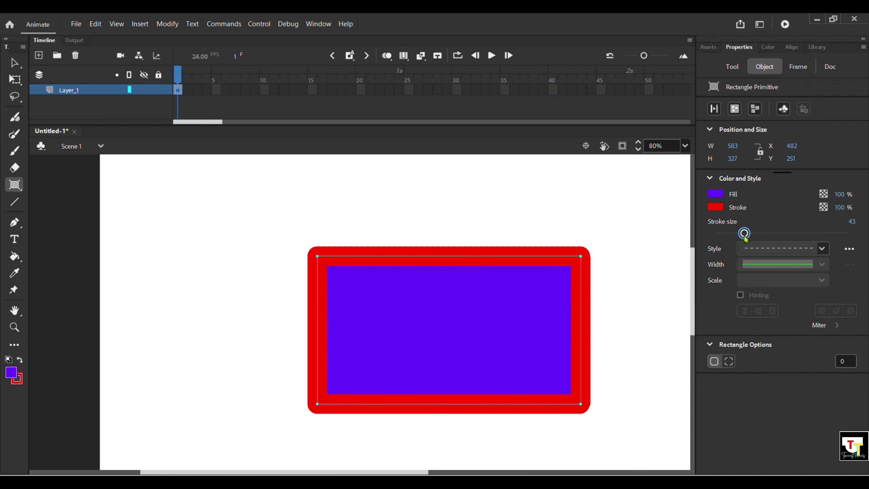
drag(744, 234, 734, 239)
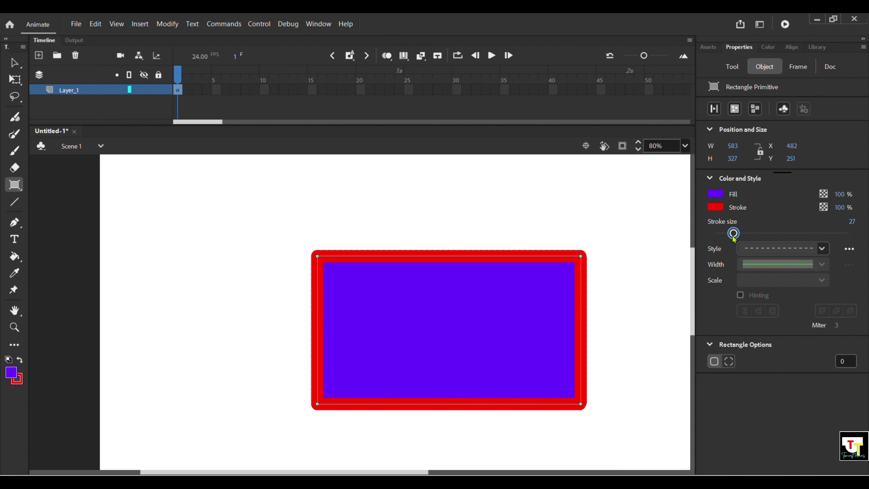
click(821, 249)
click(802, 278)
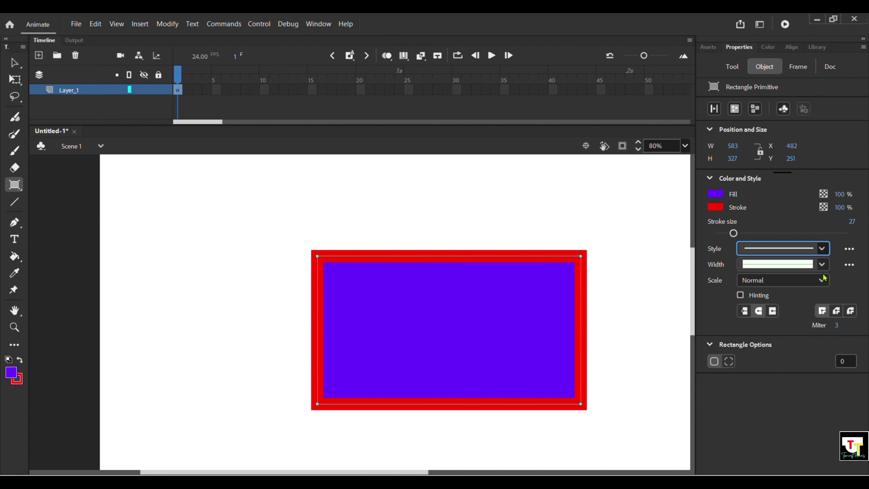
Step: Try Width Profiles 1, 2 and 3 on the rectangle's stroke, and return it to the uniform width profile
click(822, 264)
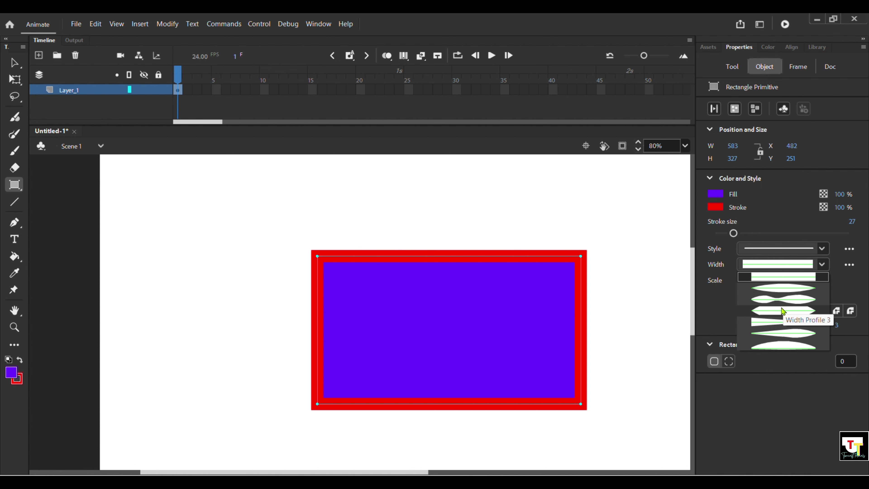
click(776, 295)
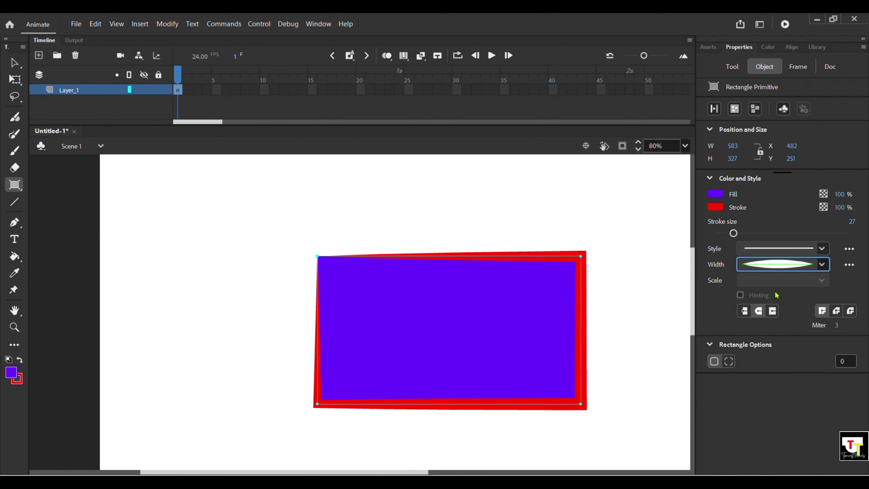
click(824, 270)
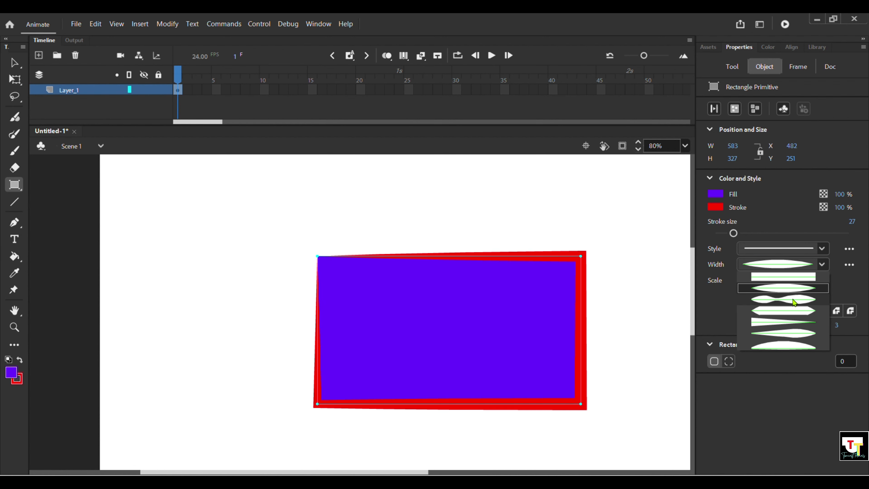
click(799, 297)
click(827, 269)
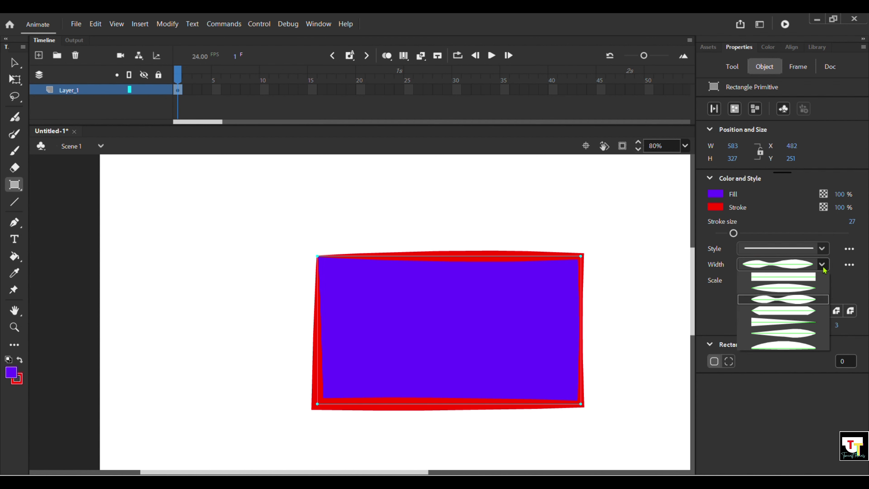
click(793, 319)
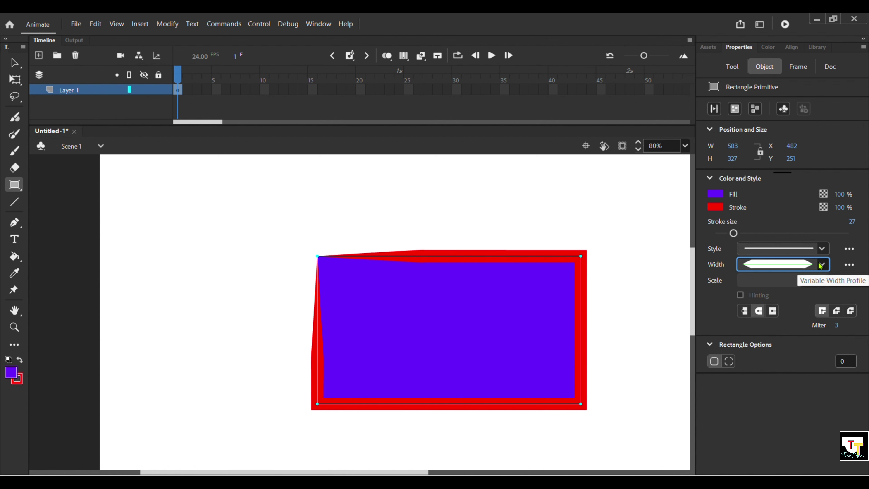
click(822, 267)
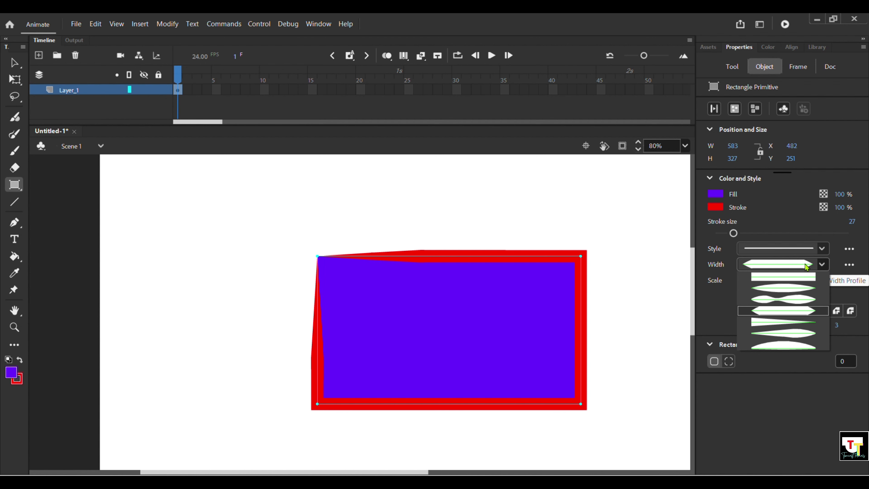
click(794, 276)
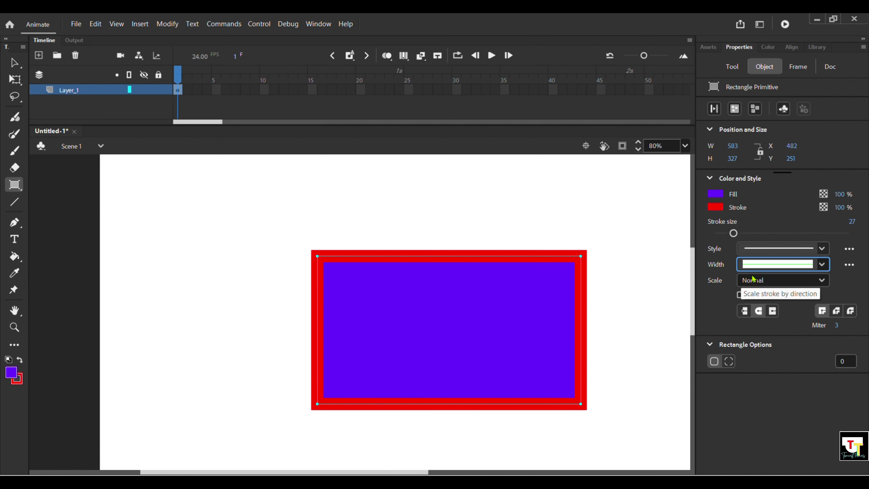
Step: Try the Horizontal stroke scale option and set the stroke scaling back to Normal
click(821, 281)
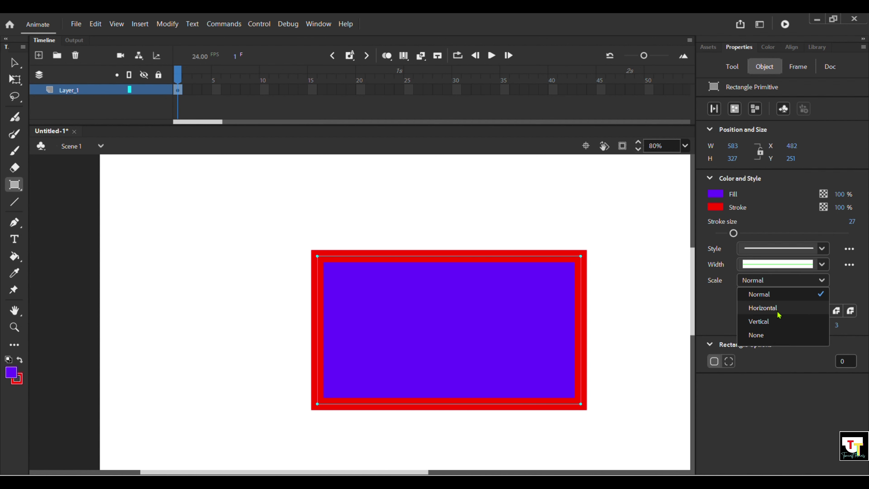
click(777, 312)
click(821, 280)
click(779, 293)
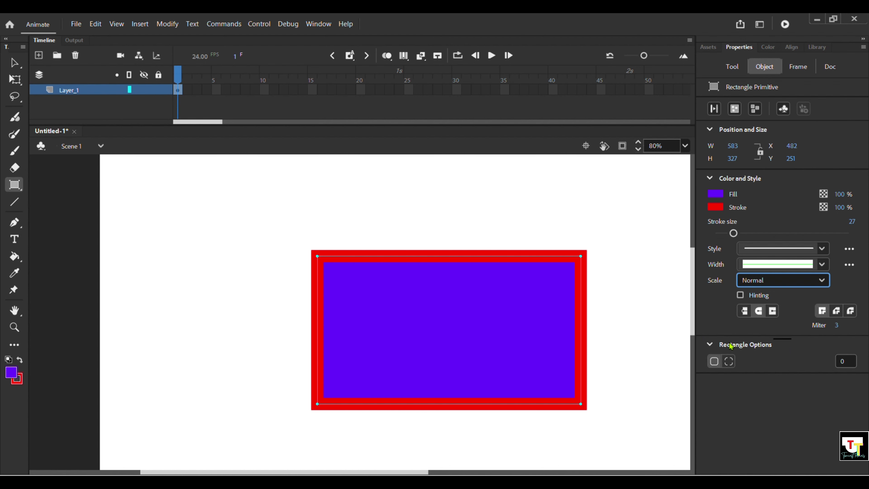
Step: Round all four corners of the rectangle together with a corner radius of 100
click(712, 365)
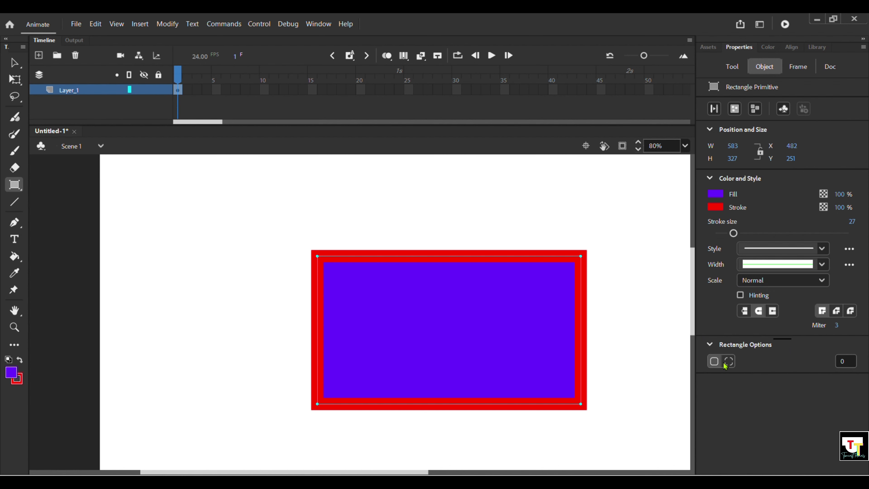
click(841, 361)
key(Return)
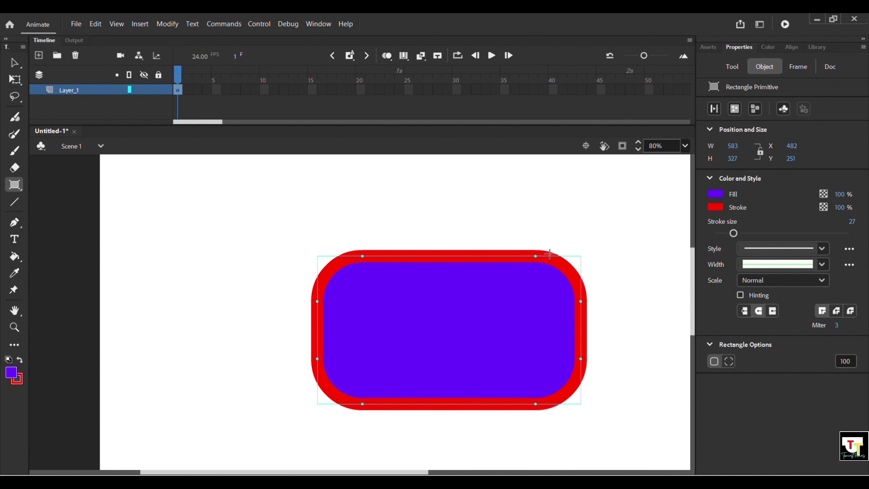
Step: Reset the rectangle's shared corner radius to 0 to make all four corners square
click(843, 361)
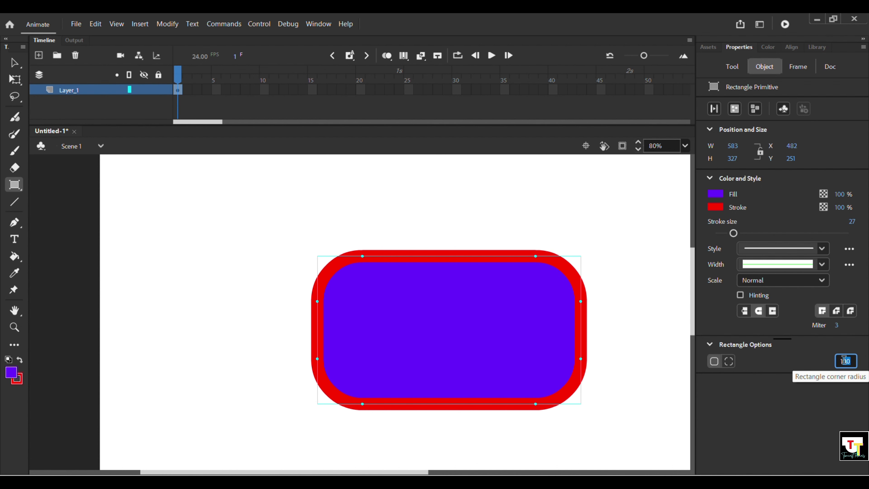
key(Return)
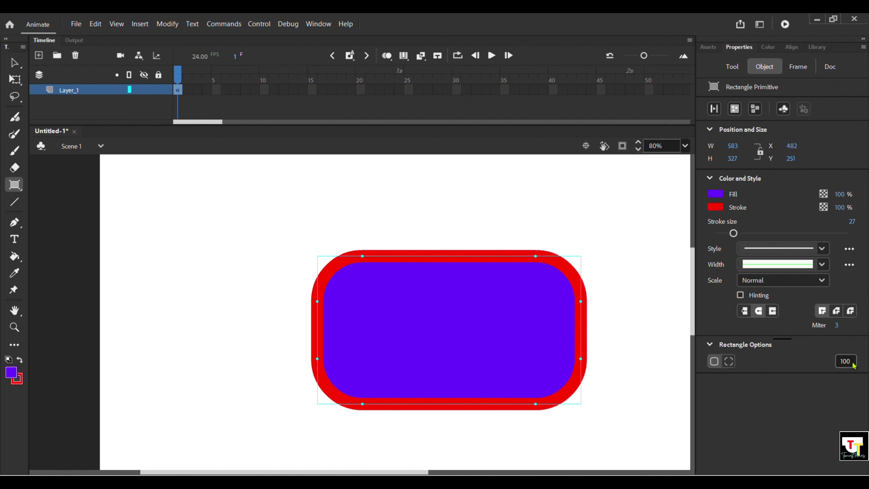
click(847, 361)
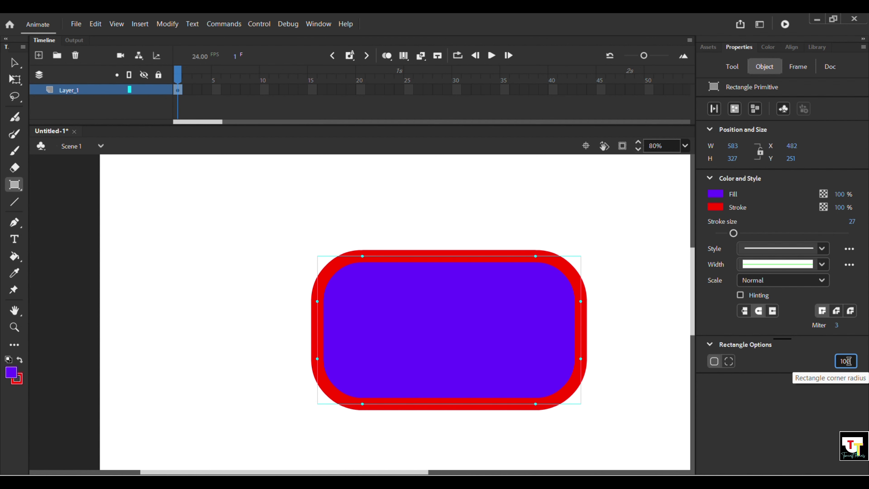
drag(848, 361, 838, 366)
text(0)
key(Return)
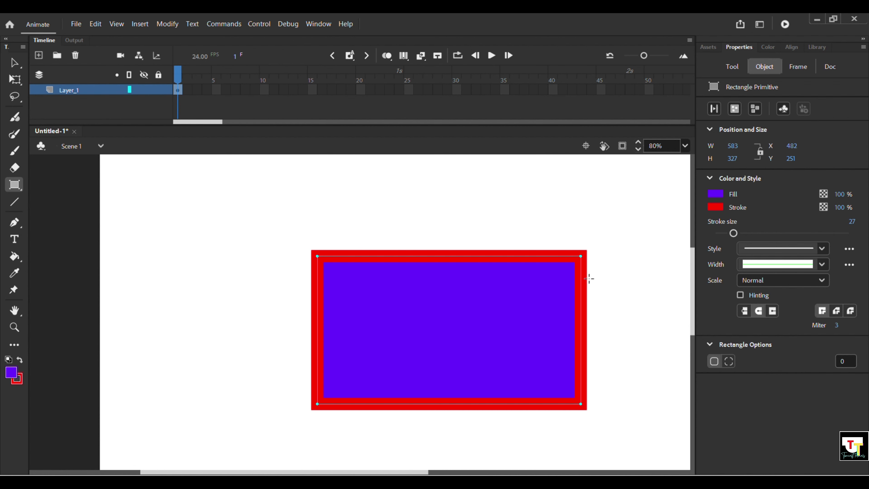
Step: Try rounding all four corners to a radius of about 163 with a corner point on the stage, and return them to 0
scroll(610, 275, up, 2)
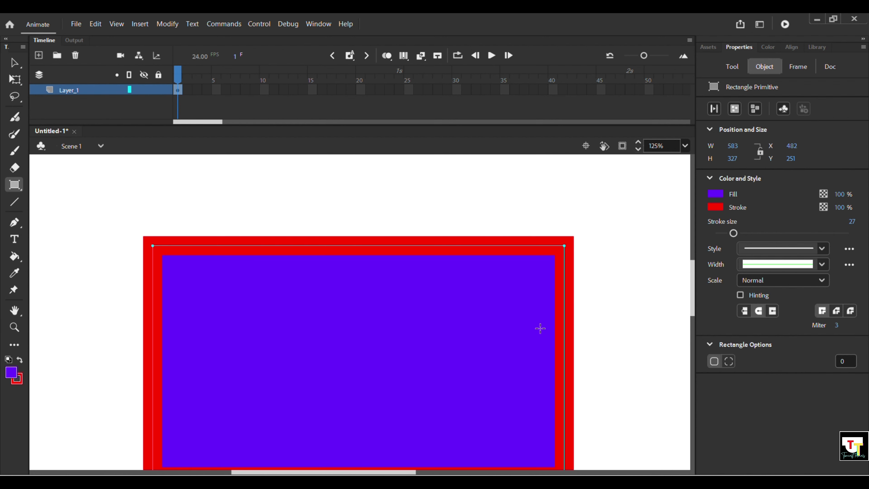
drag(528, 328, 518, 283)
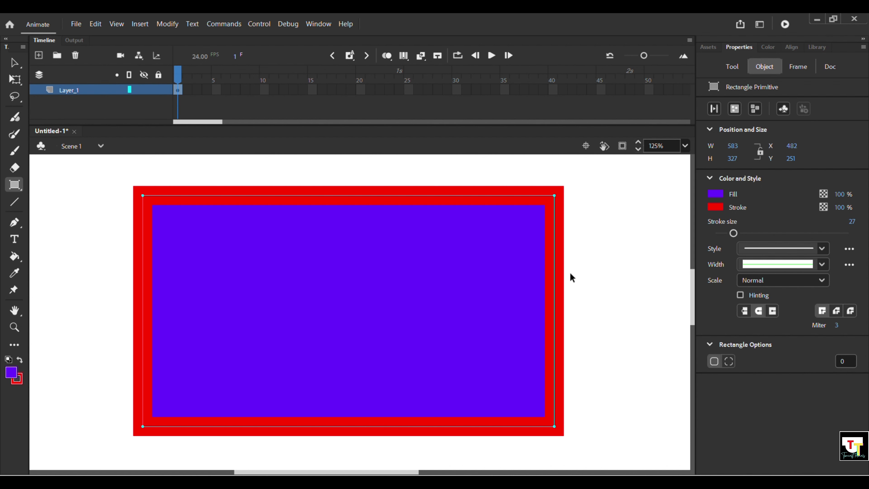
key(v)
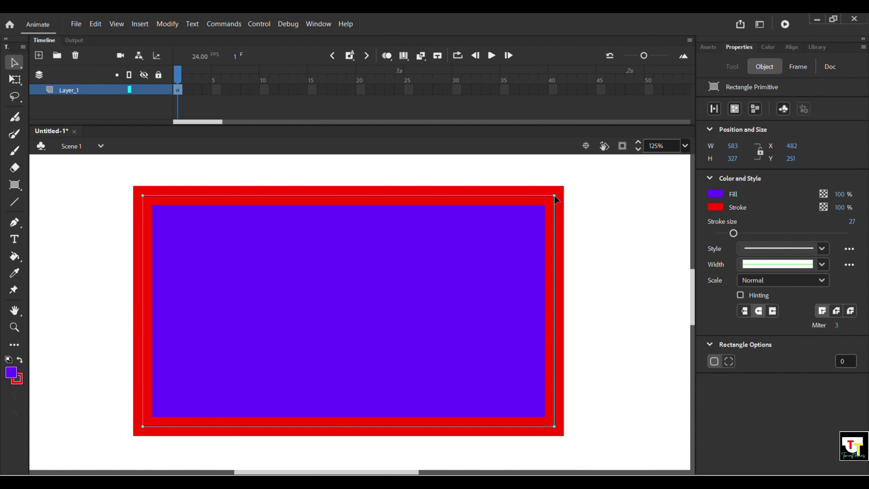
drag(554, 197, 493, 323)
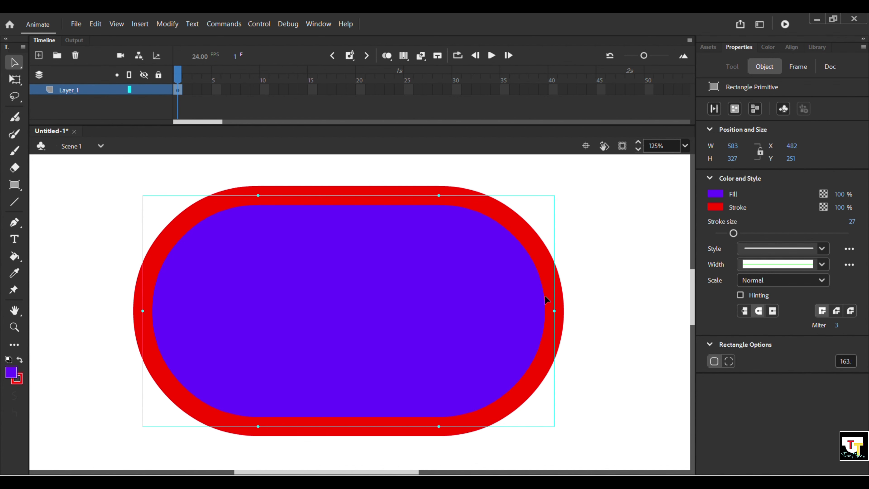
drag(439, 196, 558, 207)
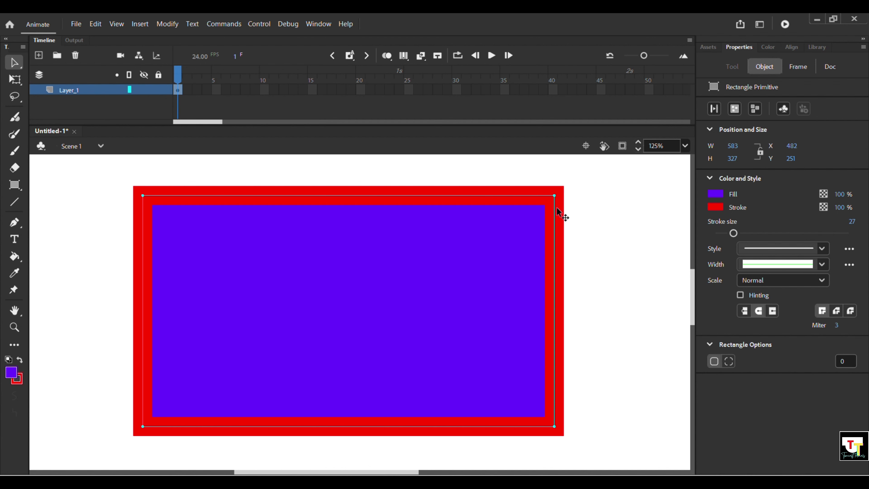
mouse_move(555, 198)
mouse_down()
mouse_move(495, 196)
mouse_move(564, 192)
mouse_up()
mouse_move(555, 198)
mouse_down()
mouse_move(537, 324)
mouse_move(564, 186)
mouse_up()
mouse_move(554, 196)
mouse_down()
mouse_move(540, 316)
mouse_move(555, 196)
mouse_up()
Step: Switch to individual corner radii and set the rectangle's top-left and bottom-right corners to 100
click(729, 361)
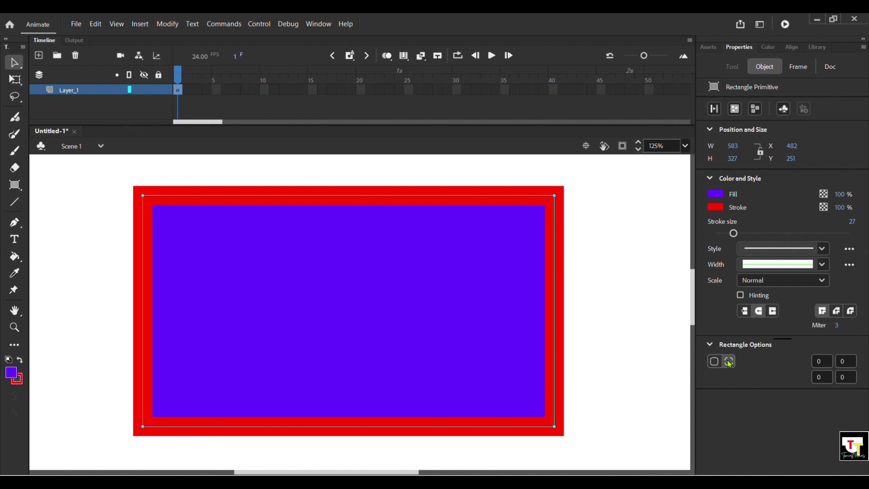
click(821, 361)
text(100)
click(843, 376)
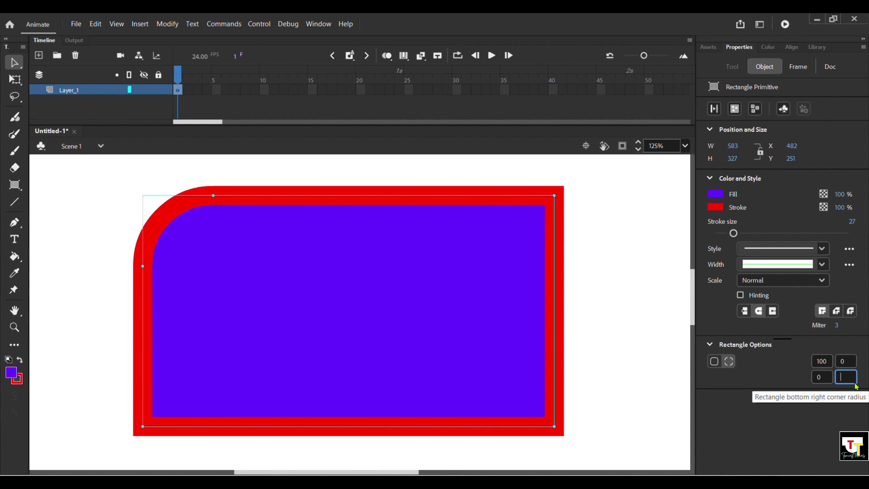
key(Return)
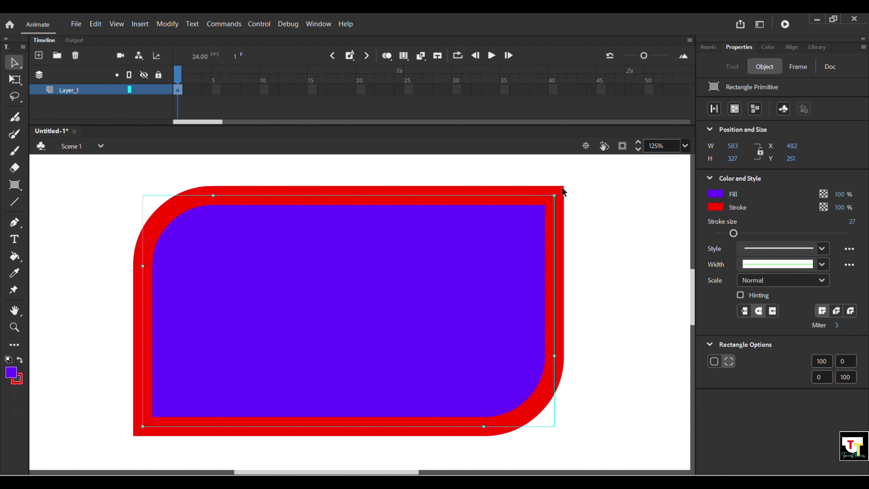
Step: Round the top-right corner to about 163 on the stage, and pull every rounded corner back out to a radius of 0
drag(555, 197, 483, 322)
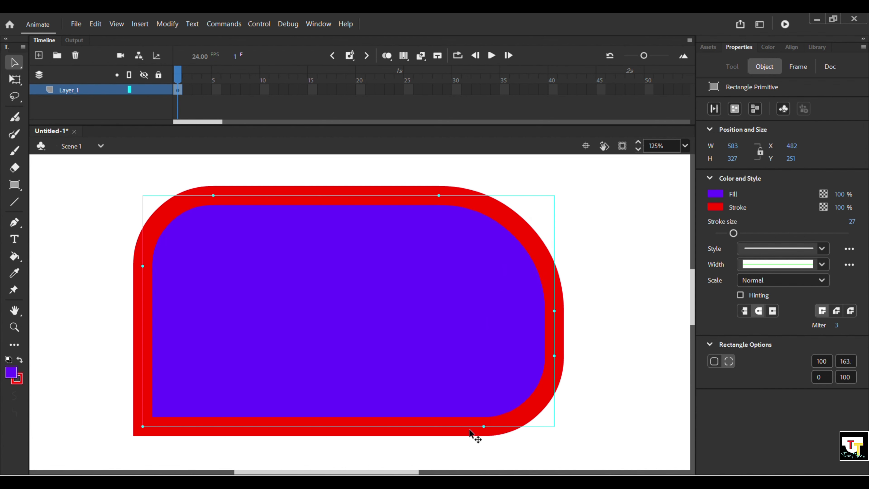
drag(483, 426, 568, 452)
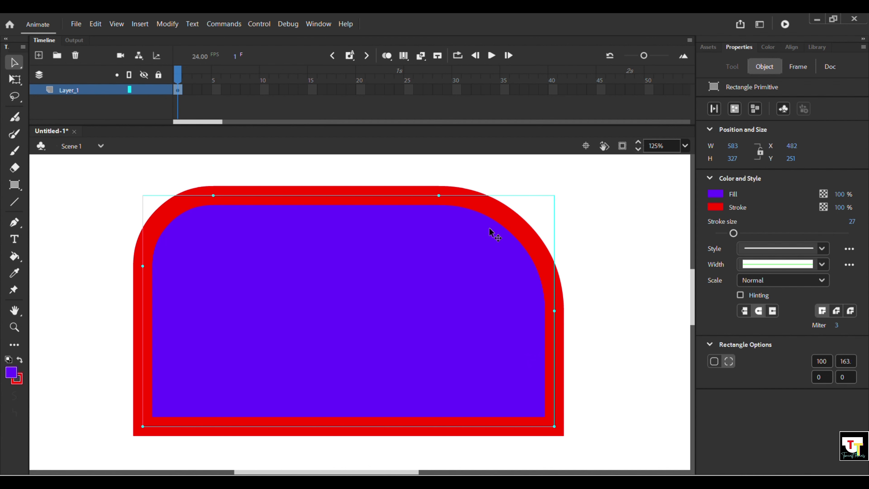
drag(439, 195, 570, 188)
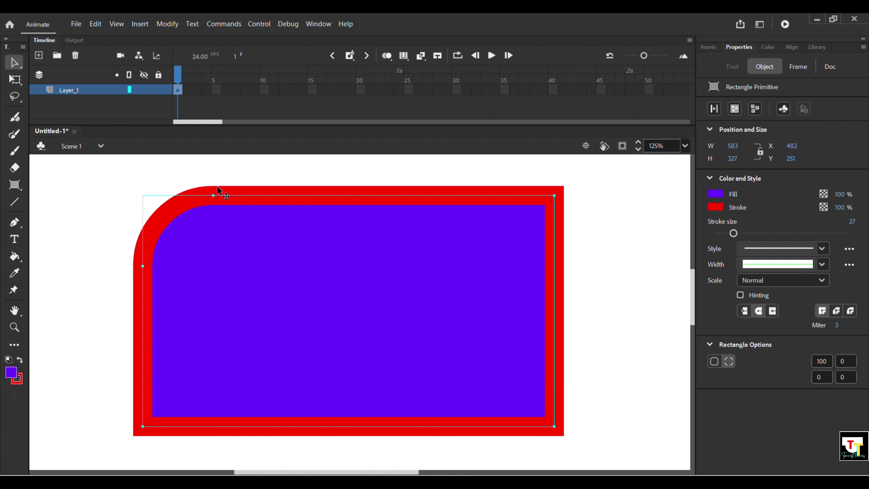
drag(213, 196, 126, 207)
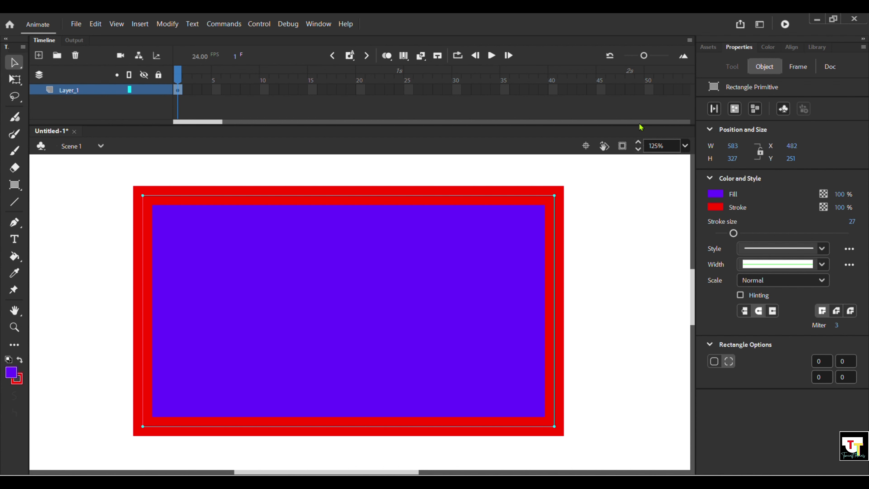
Step: Convert the rectangle primitive with Expand to Fill, select its red border on its own, and deselect it
click(713, 113)
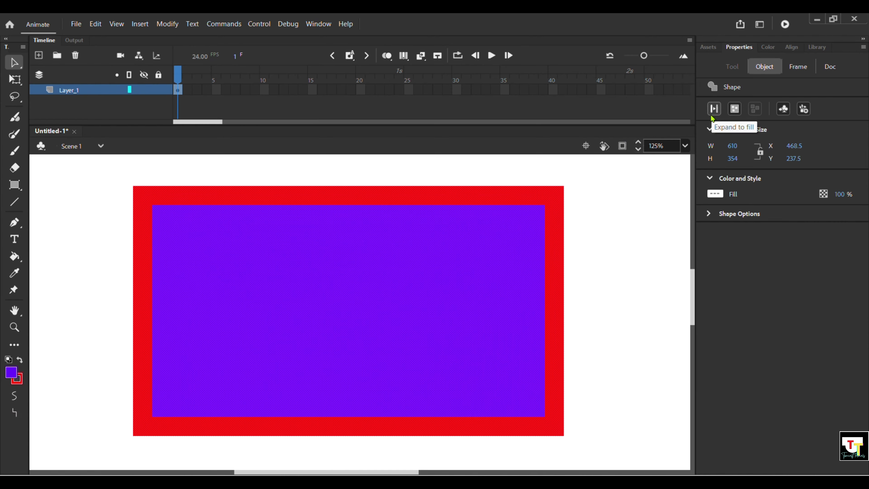
click(578, 218)
click(530, 193)
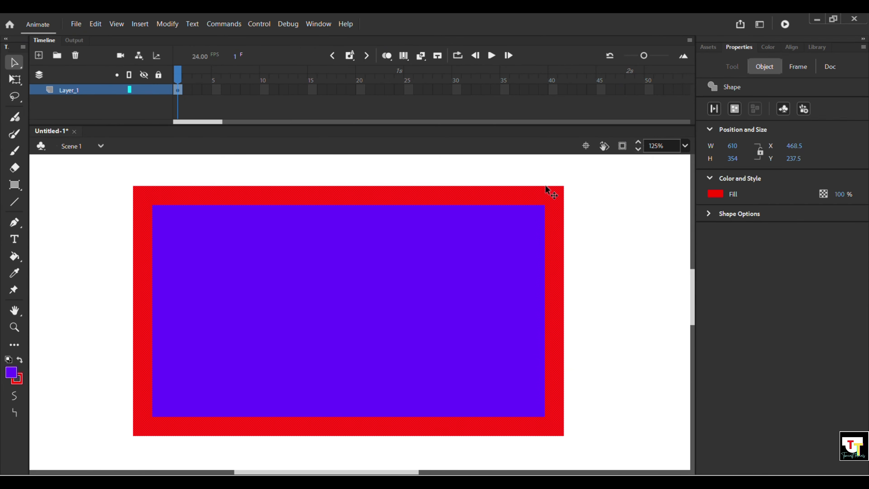
click(571, 215)
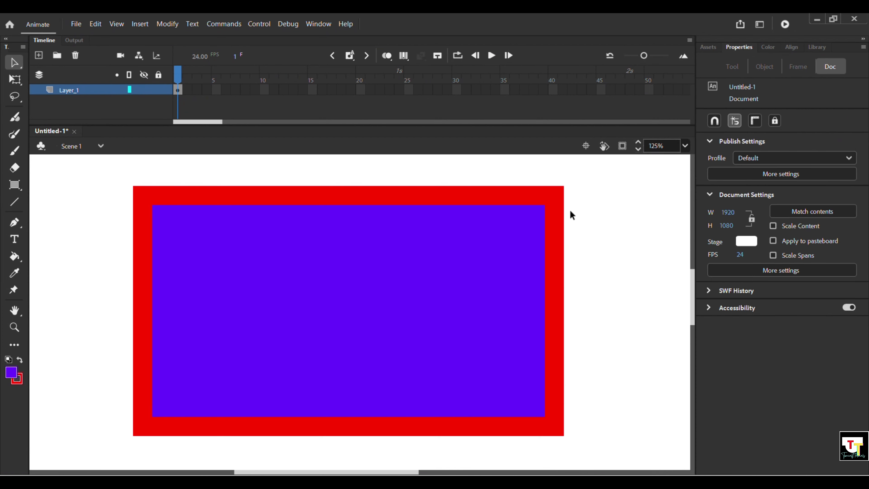
mouse_move(563, 185)
mouse_down()
mouse_move(557, 210)
mouse_move(566, 192)
mouse_move(541, 219)
mouse_move(569, 175)
mouse_move(564, 185)
mouse_up()
Step: Select the purple inner fill and turn it into a separate drawing object
click(14, 184)
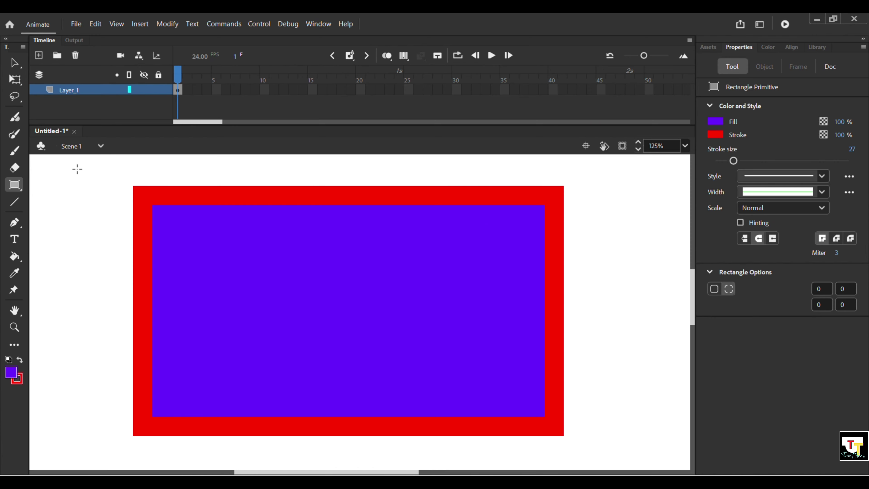
key(v)
click(271, 286)
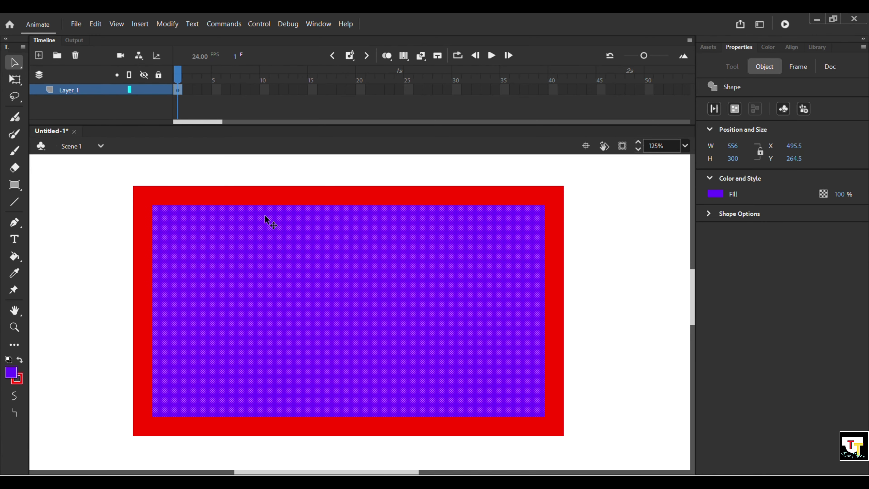
click(602, 229)
click(443, 244)
click(734, 109)
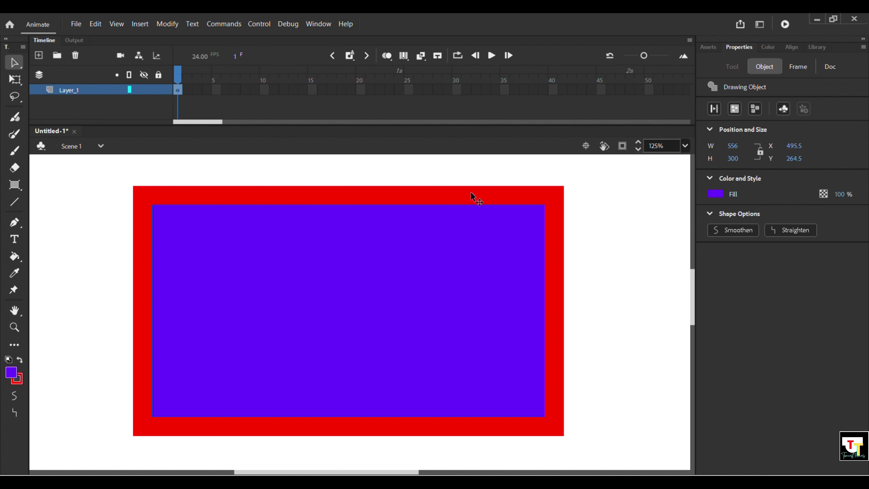
Step: Try moving the purple drawing object off the red border, and undo the move
click(226, 197)
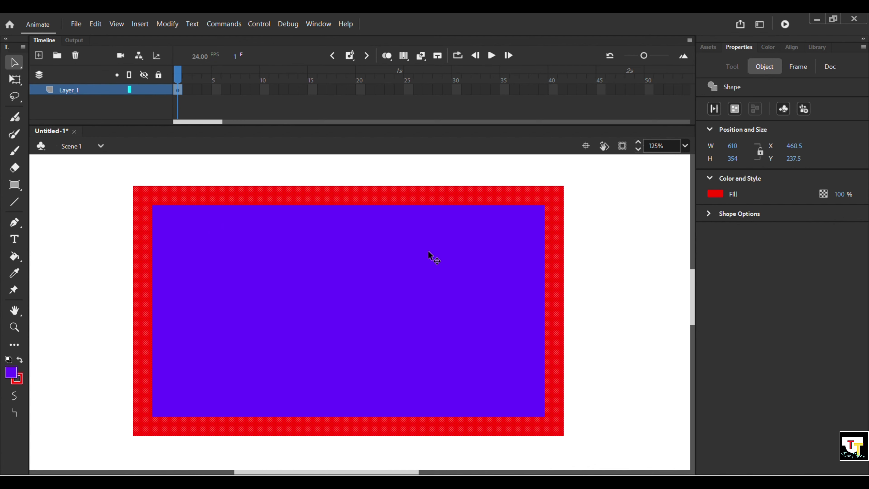
drag(427, 251, 575, 227)
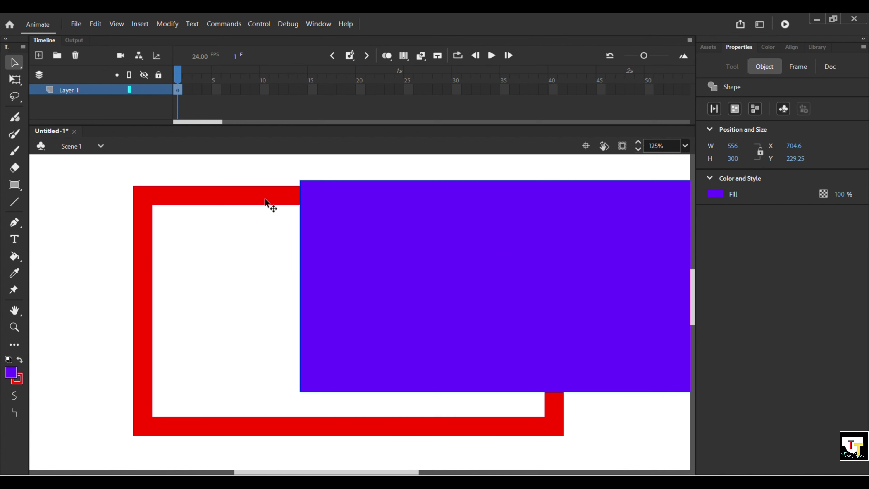
drag(266, 202, 191, 228)
key(ctrl+z)
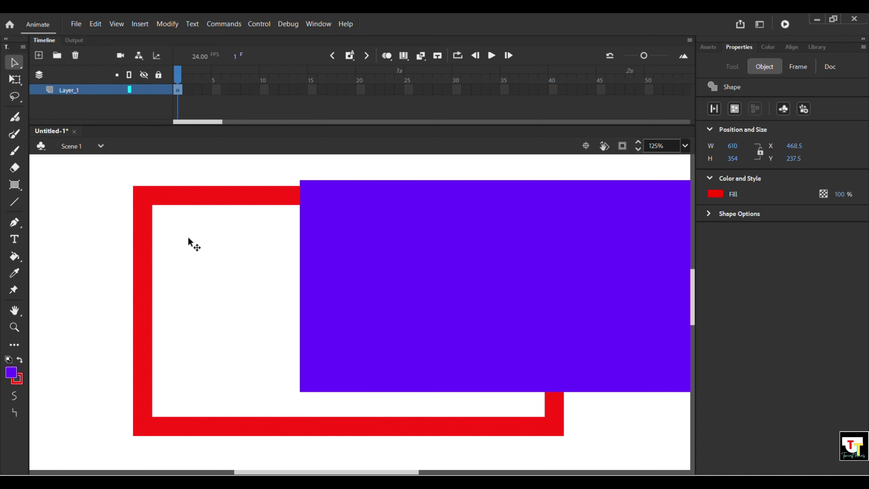
key(ctrl+z)
key(ctrl+z)
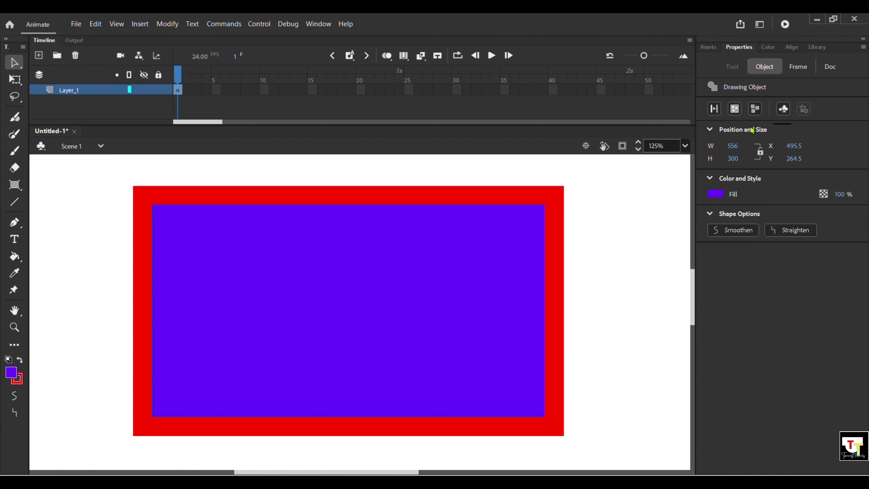
Step: Break the purple drawing object apart into a plain shape and deselect it
click(755, 111)
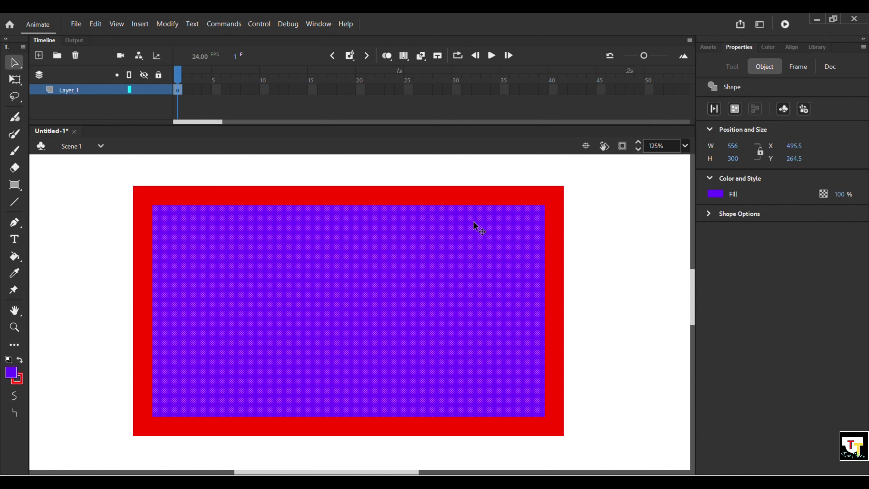
mouse_move(460, 249)
mouse_down()
mouse_move(428, 237)
mouse_move(444, 254)
mouse_move(459, 250)
mouse_up()
click(616, 187)
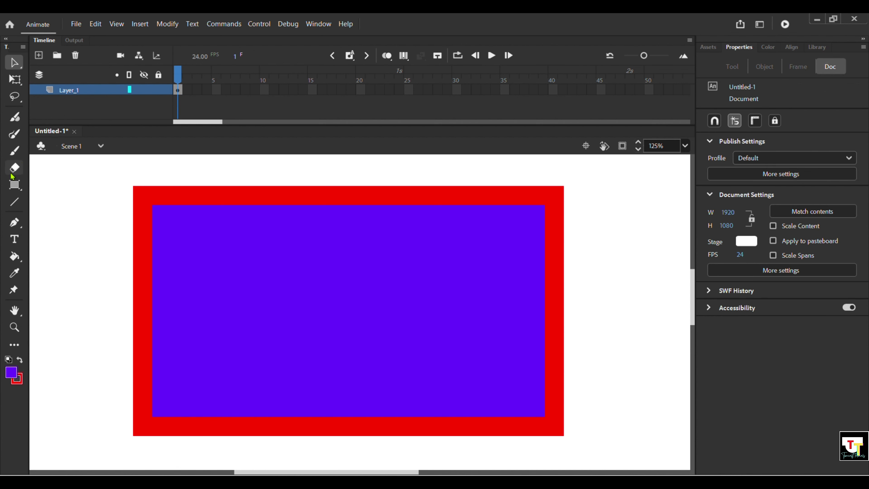